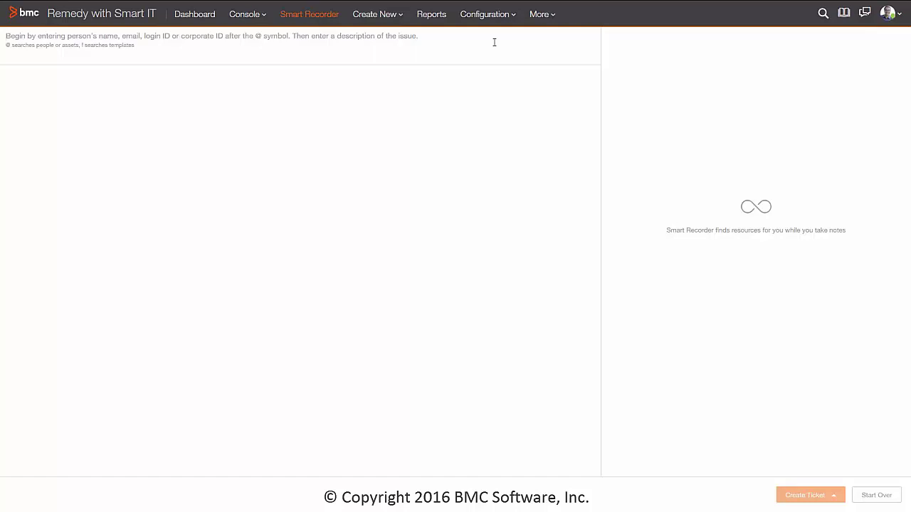
type("@J")
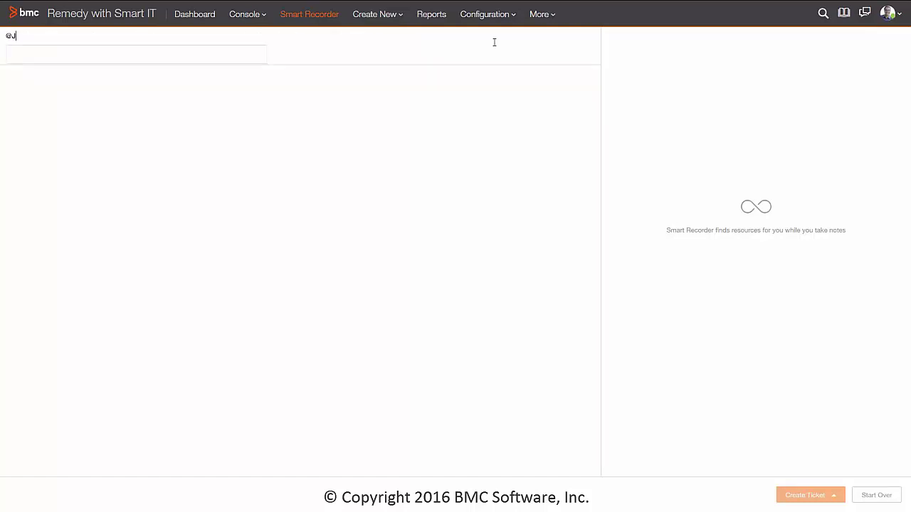
type("oe")
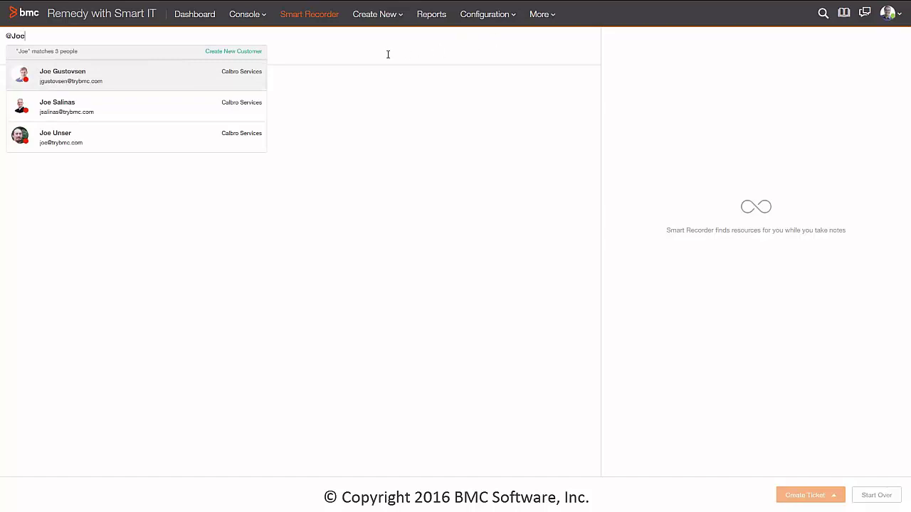
left_click(126, 140)
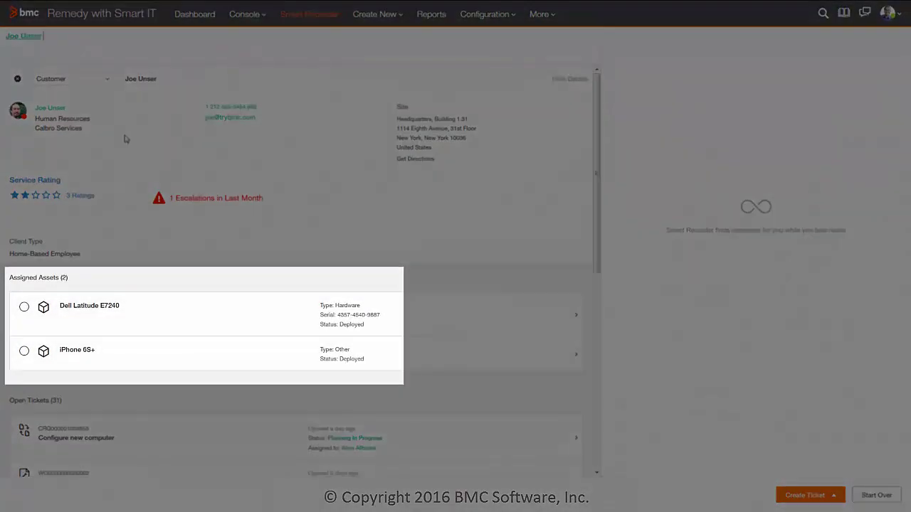
scroll(124, 139, "down", 2)
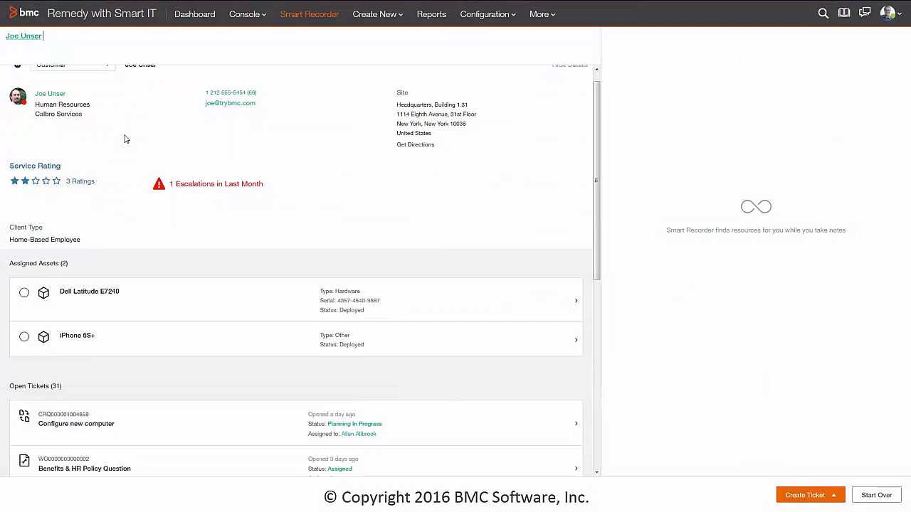
scroll(124, 138, "down", 2)
scroll(124, 139, "down", 1)
scroll(124, 139, "down", 1)
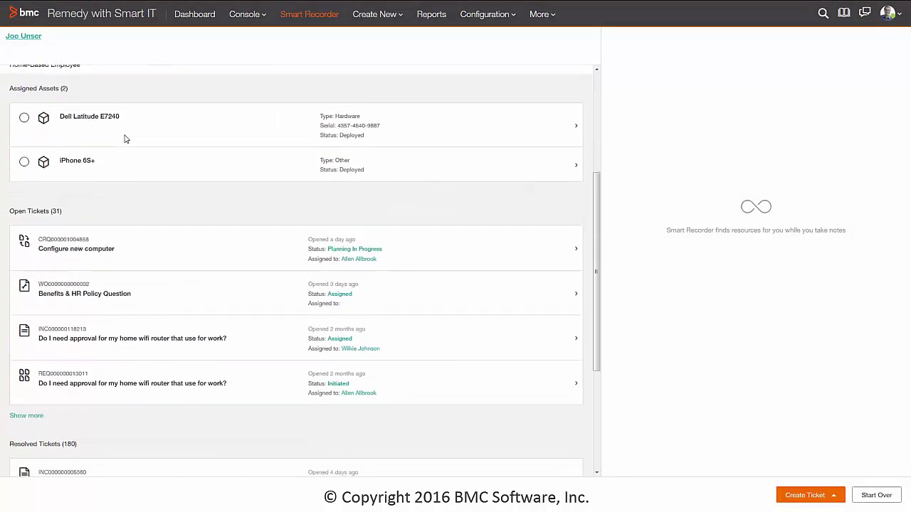
scroll(124, 138, "down", 1)
scroll(124, 139, "down", 1)
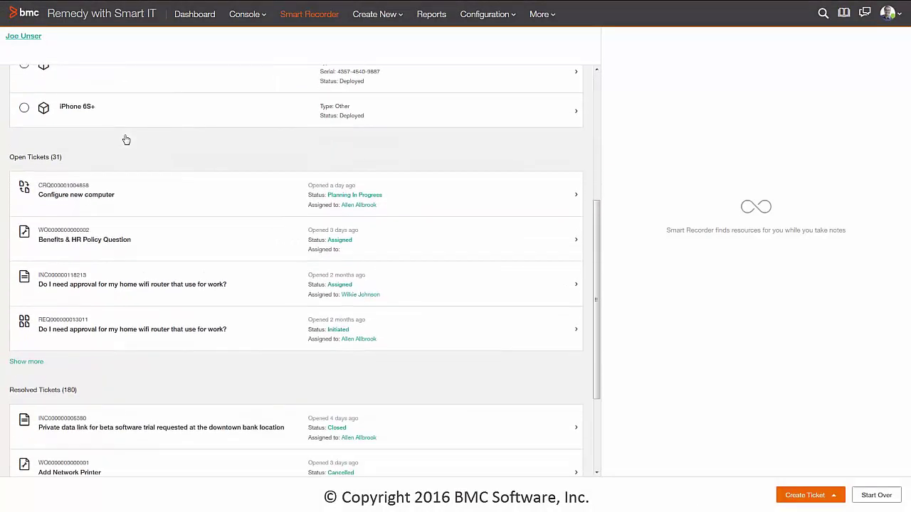
scroll(126, 140, "up", 2)
scroll(125, 140, "up", 2)
scroll(125, 139, "up", 4)
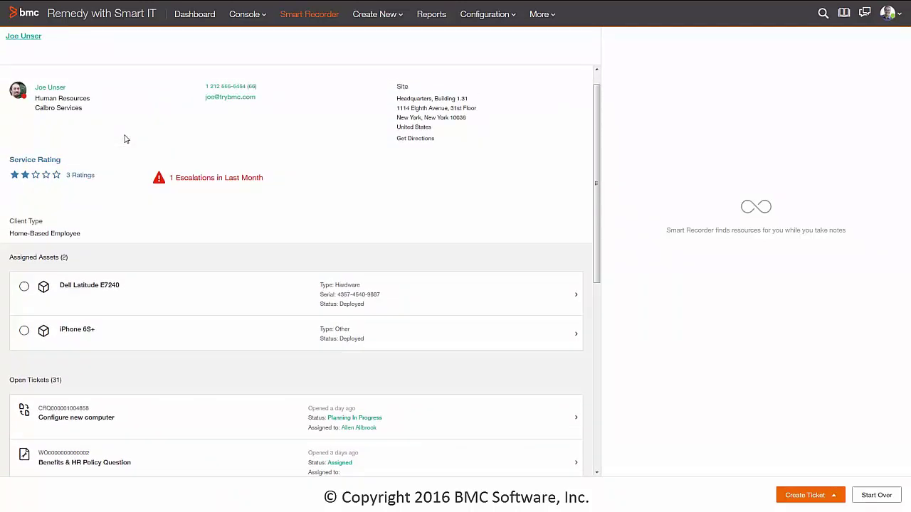
scroll(125, 139, "up", 1)
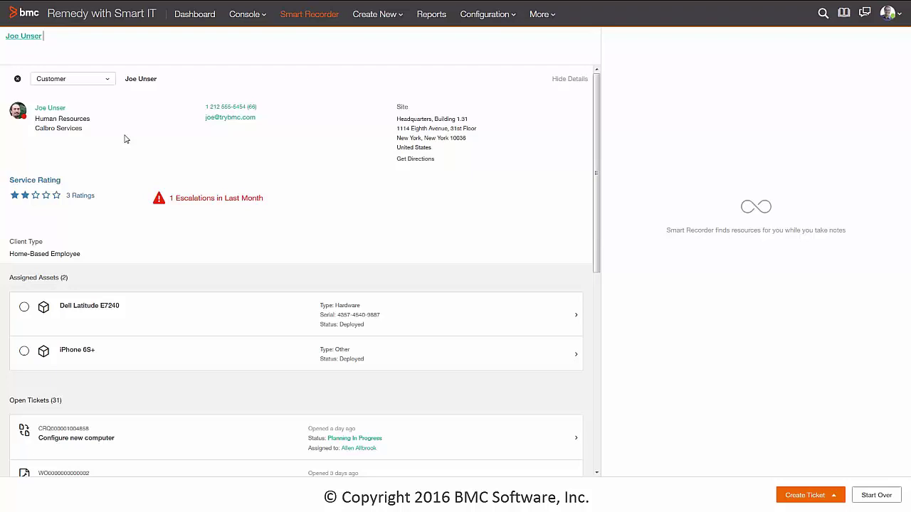
- Add the issue text 'cannot connect to the vpn from his laptop' after the customer's name
type("cannot")
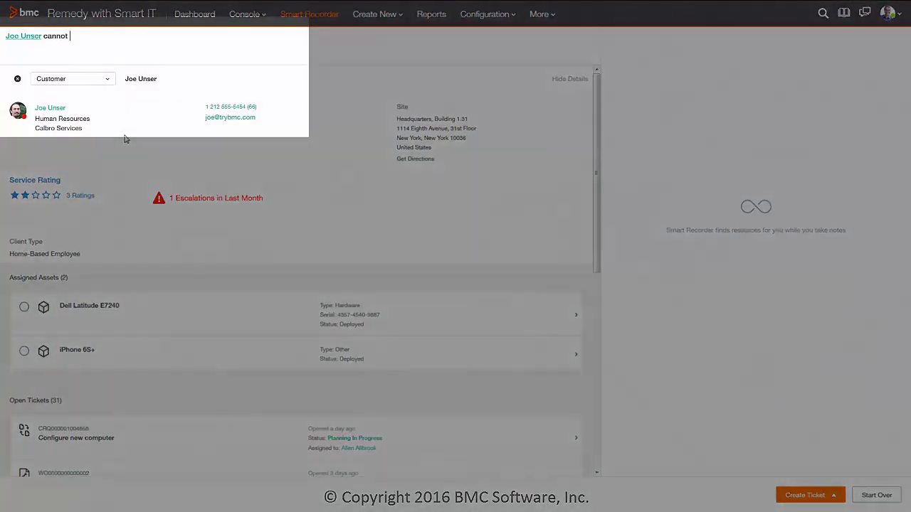
type(" connect to")
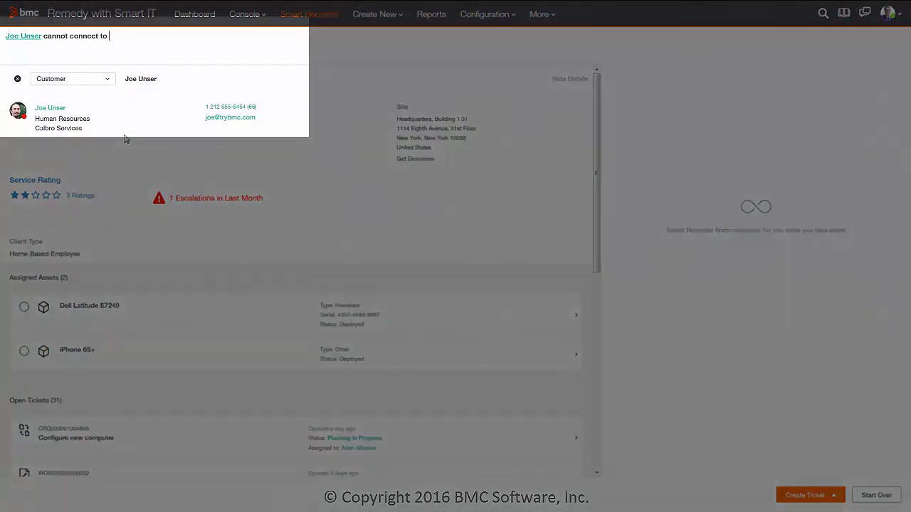
type(" the vpn")
type(" from his laptop")
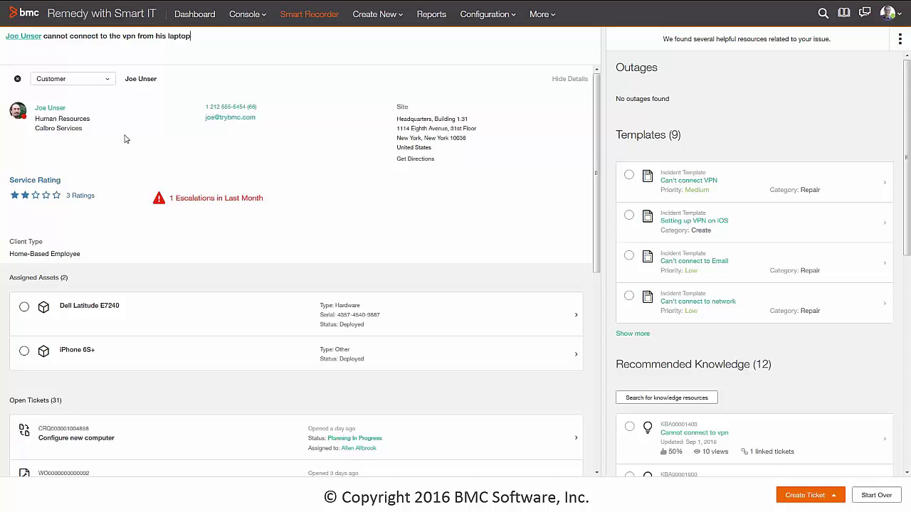
- Select the Dell Latitude E7240 asset and the Can't connect VPN incident template
left_click(25, 308)
left_click(629, 176)
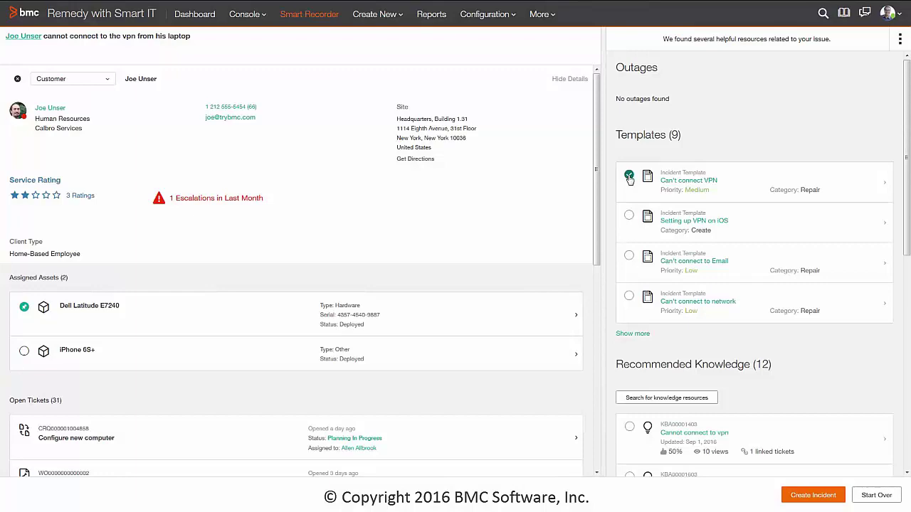
- Save the 'Cannot connect to vpn' knowledge article to the ticket, then scroll to Recommended Tickets
scroll(629, 178, "down", 1)
scroll(629, 179, "down", 1)
scroll(628, 180, "down", 2)
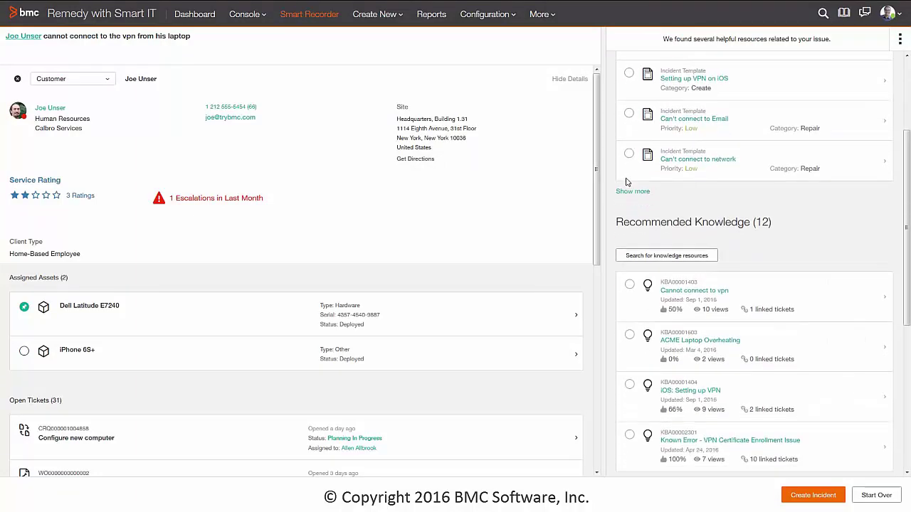
scroll(627, 182, "down", 1)
scroll(627, 182, "down", 1)
scroll(627, 183, "down", 1)
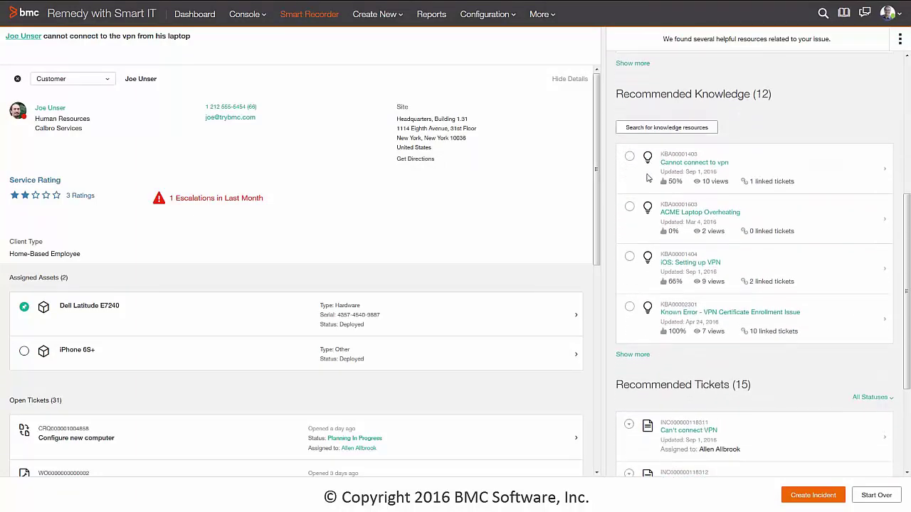
left_click(884, 171)
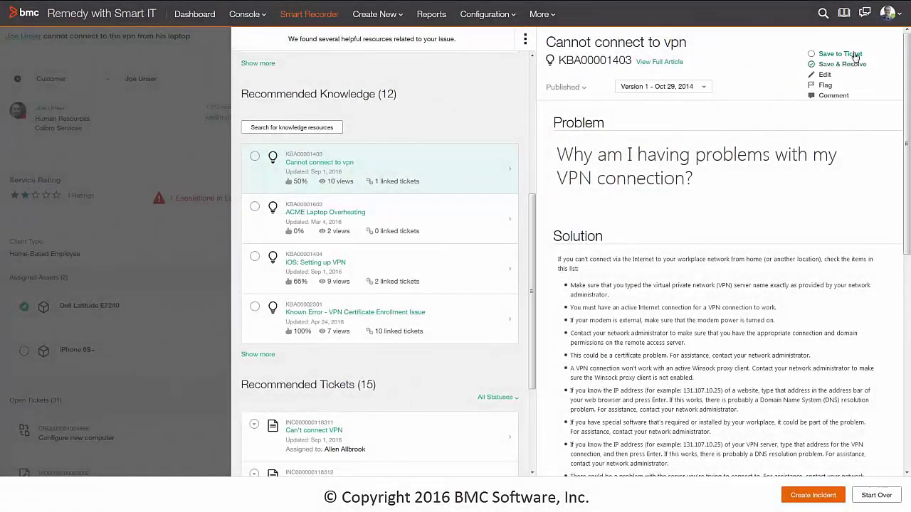
left_click(854, 55)
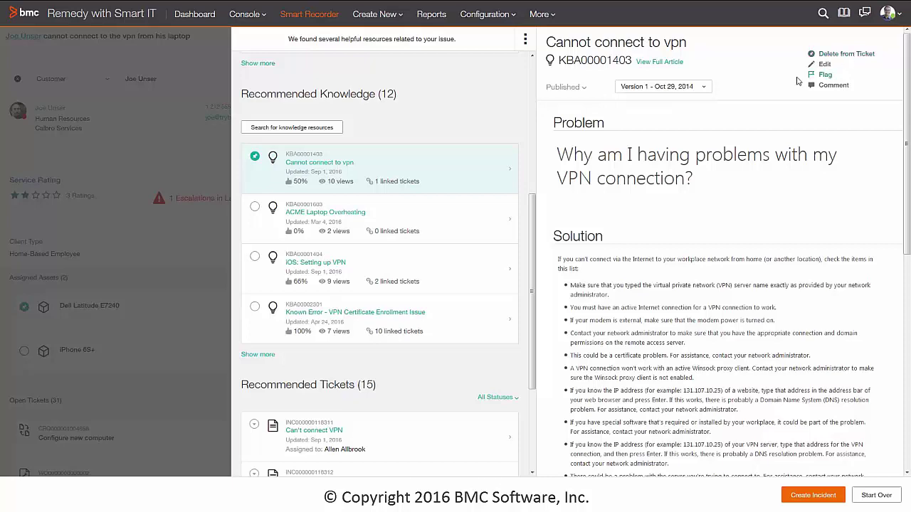
scroll(386, 356, "down", 1)
scroll(386, 355, "down", 3)
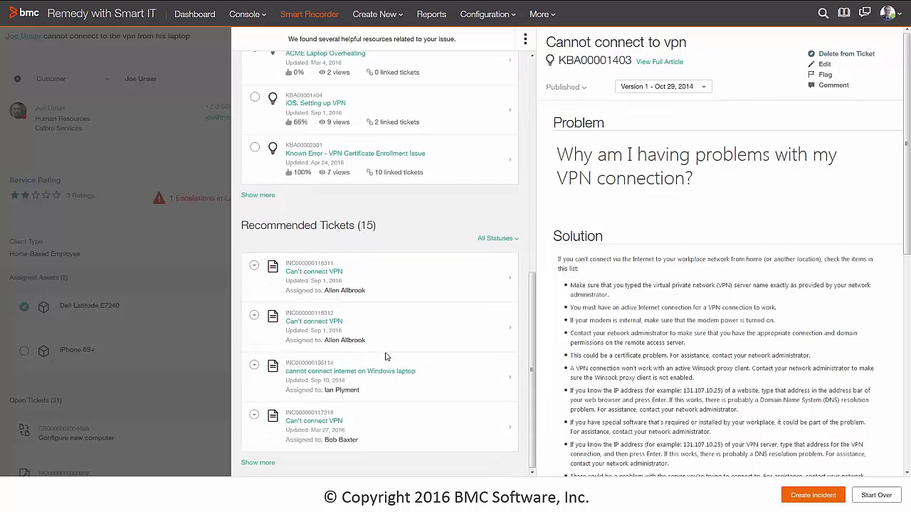
left_click(393, 429)
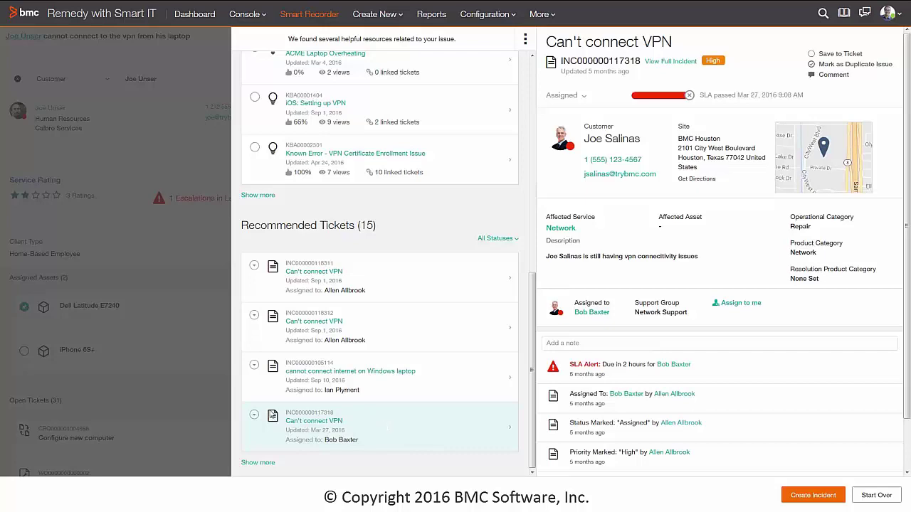
left_click(254, 416)
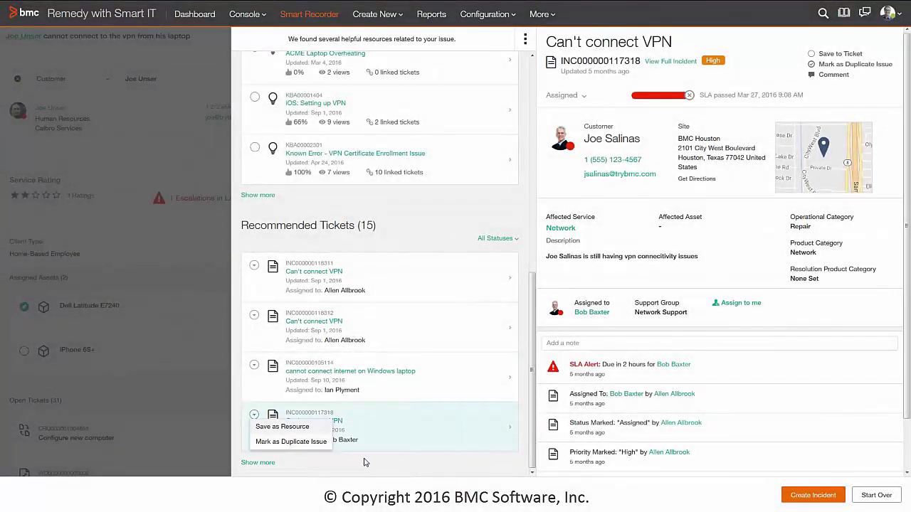
left_click(364, 462)
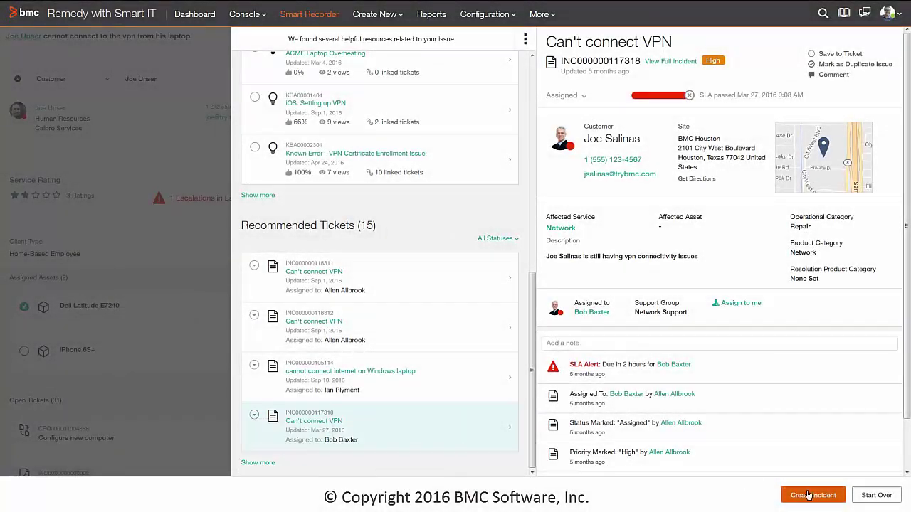
- Create the incident from the note and confirm and save it
left_click(813, 496)
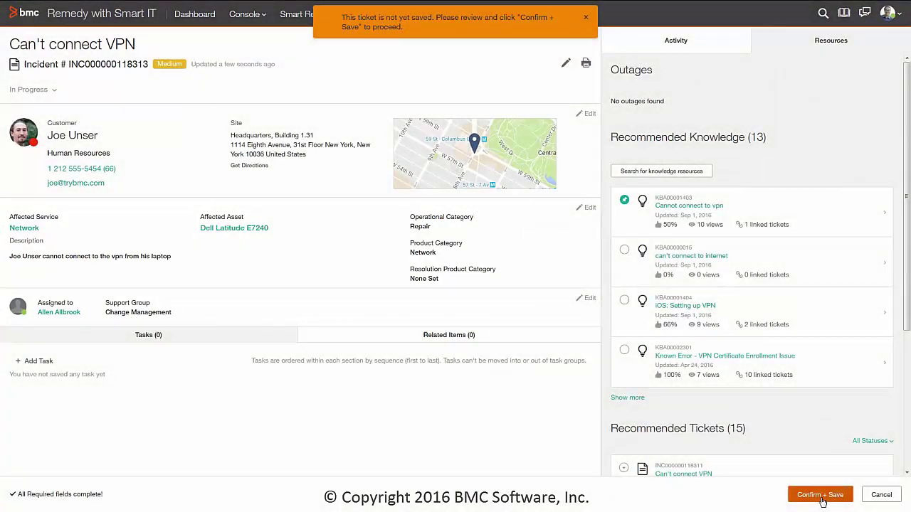
left_click(822, 499)
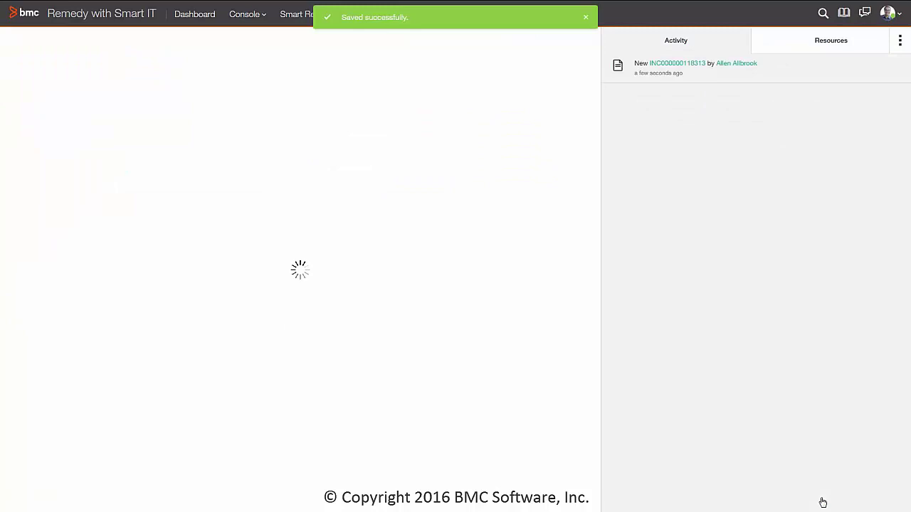